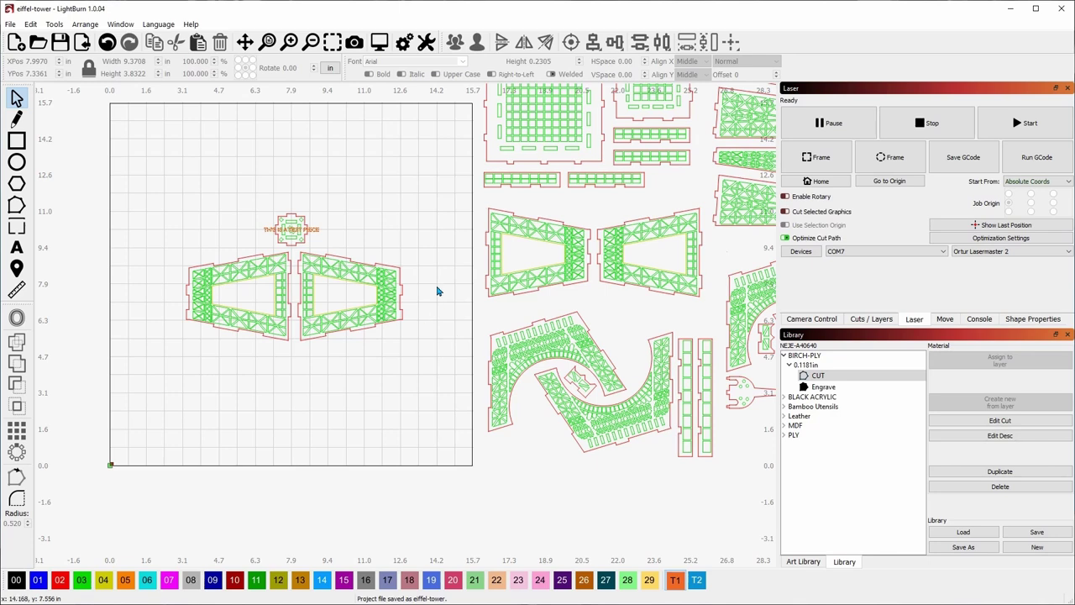
Step: Zoom and pan until the test piece and both tower side panels fill the canvas
scroll(466, 293, down, 2)
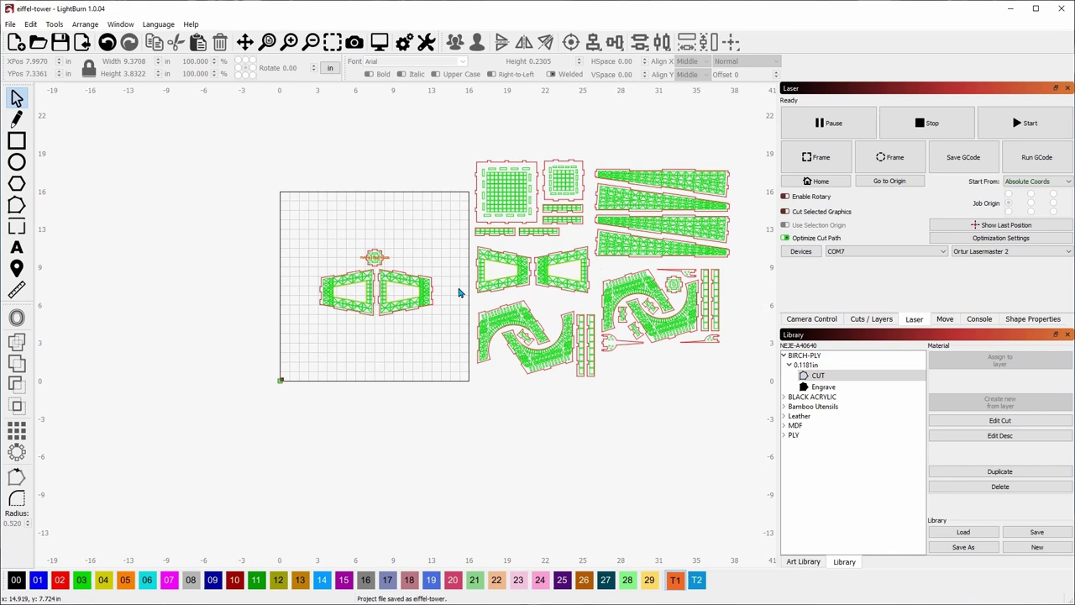
scroll(422, 338, down, 1)
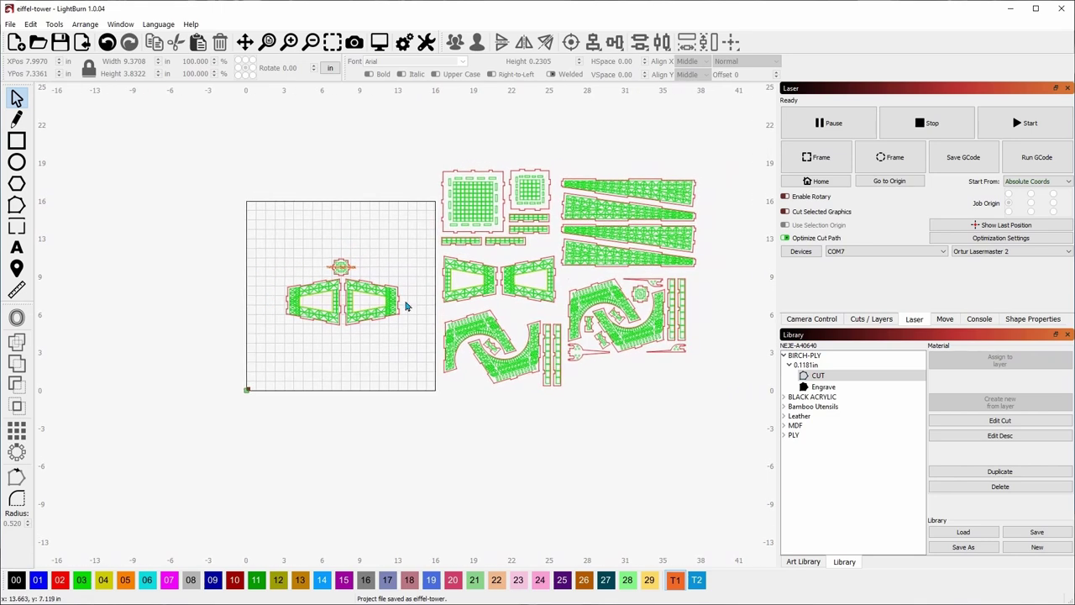
scroll(472, 420, up, 3)
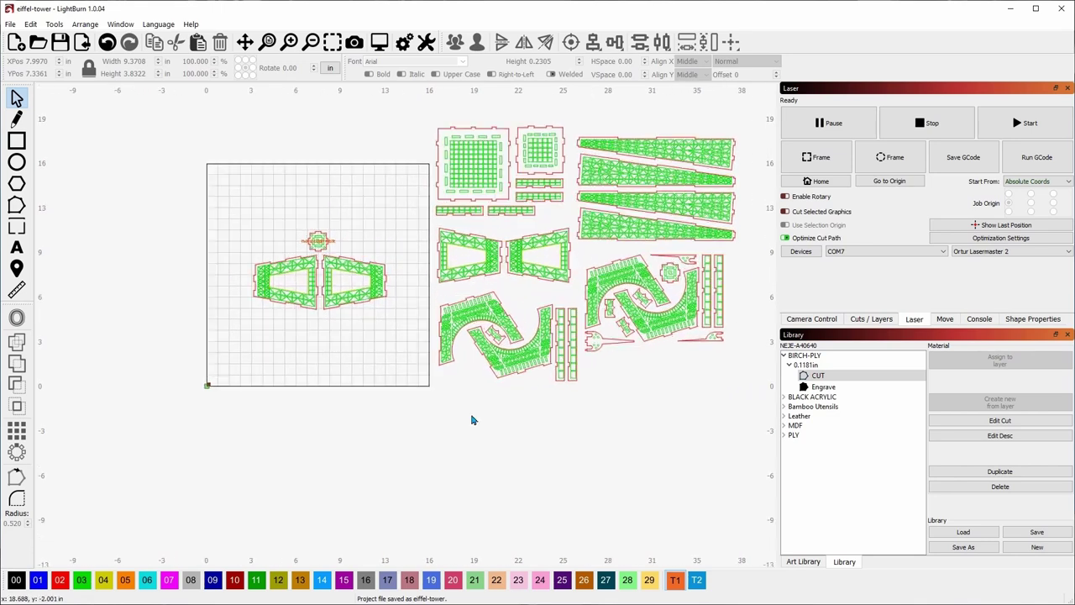
drag(398, 324, 415, 391)
scroll(408, 332, up, 1)
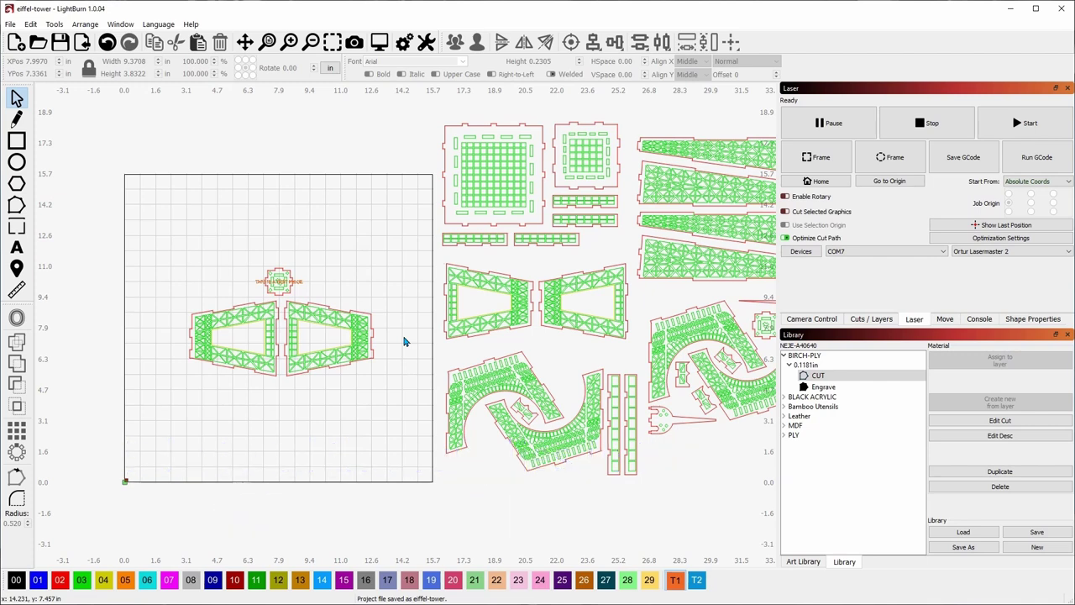
scroll(400, 344, up, 3)
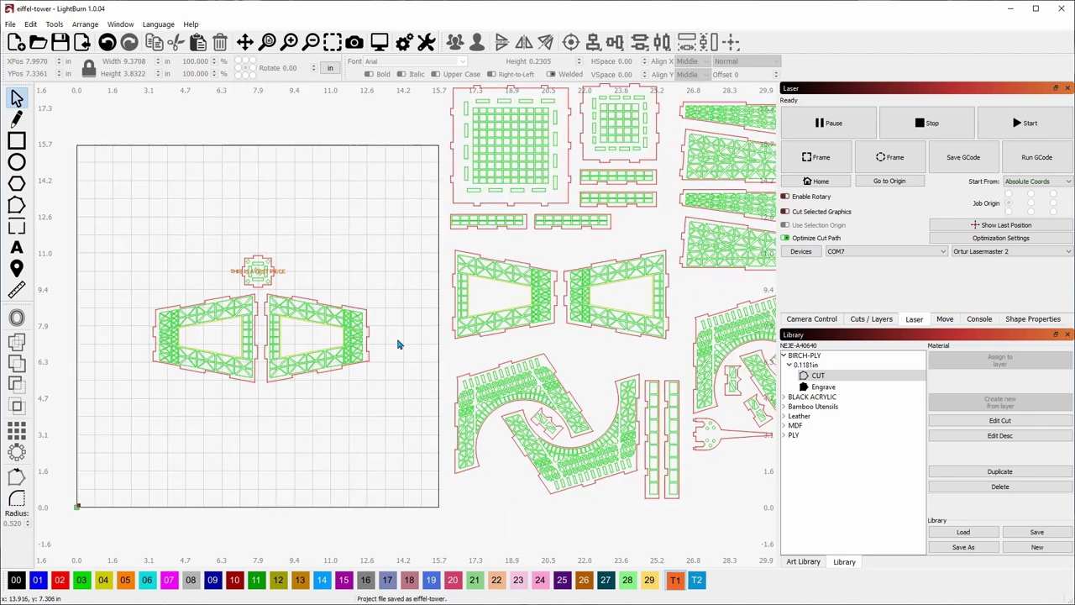
drag(443, 291, 459, 288)
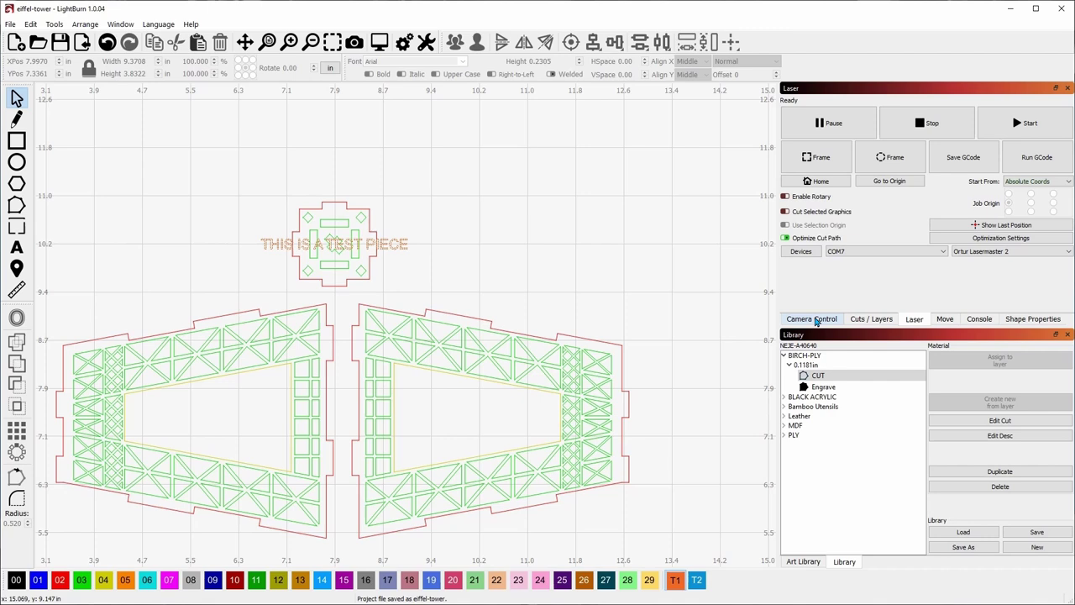
Step: Switch the right dock from Cuts / Layers to the Camera Control live bed view
click(866, 322)
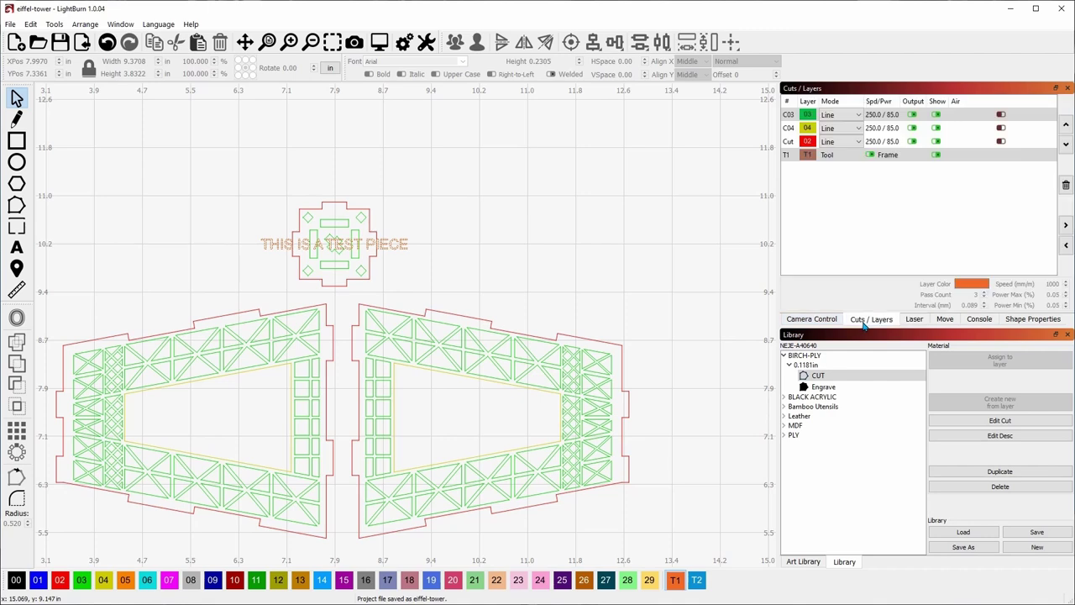
click(808, 323)
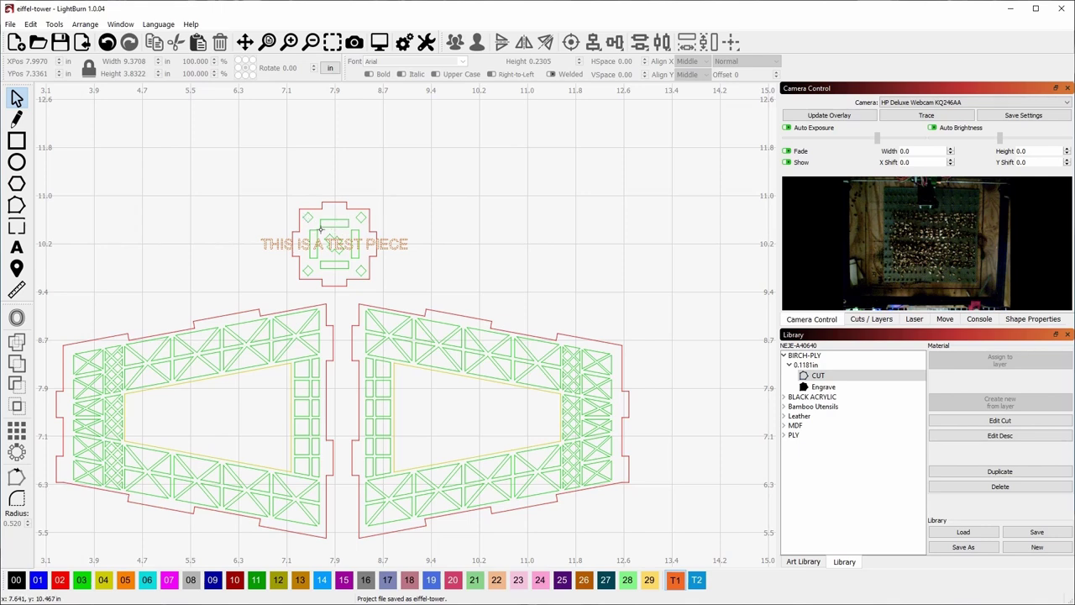
Step: Box-select the 'THIS IS A TEST PIECE' part with its label and delete it
drag(409, 274, 324, 230)
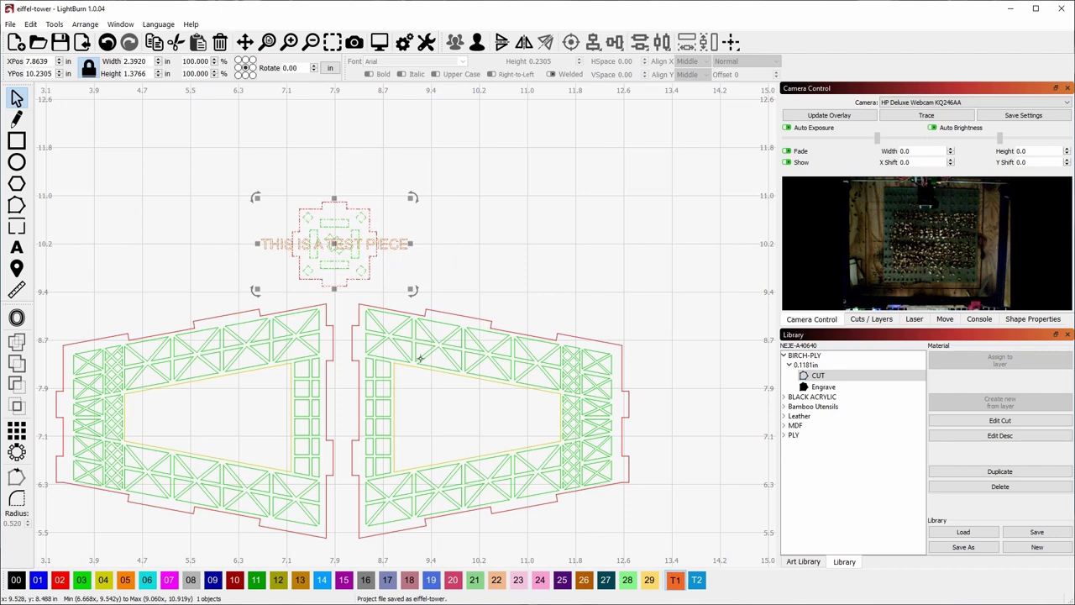
scroll(372, 384, down, 4)
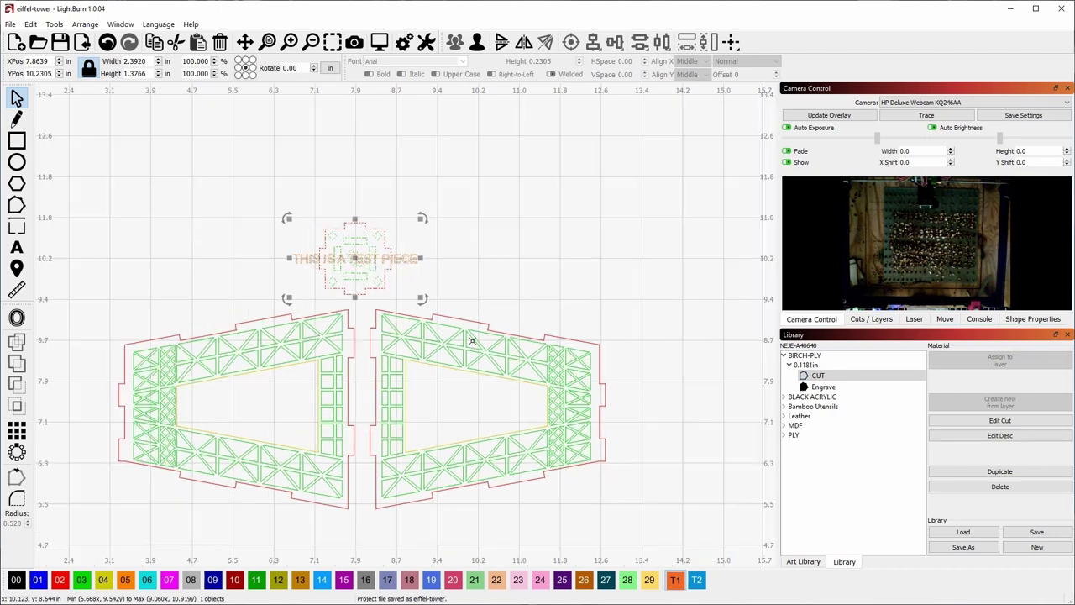
key(Delete)
scroll(326, 275, down, 1)
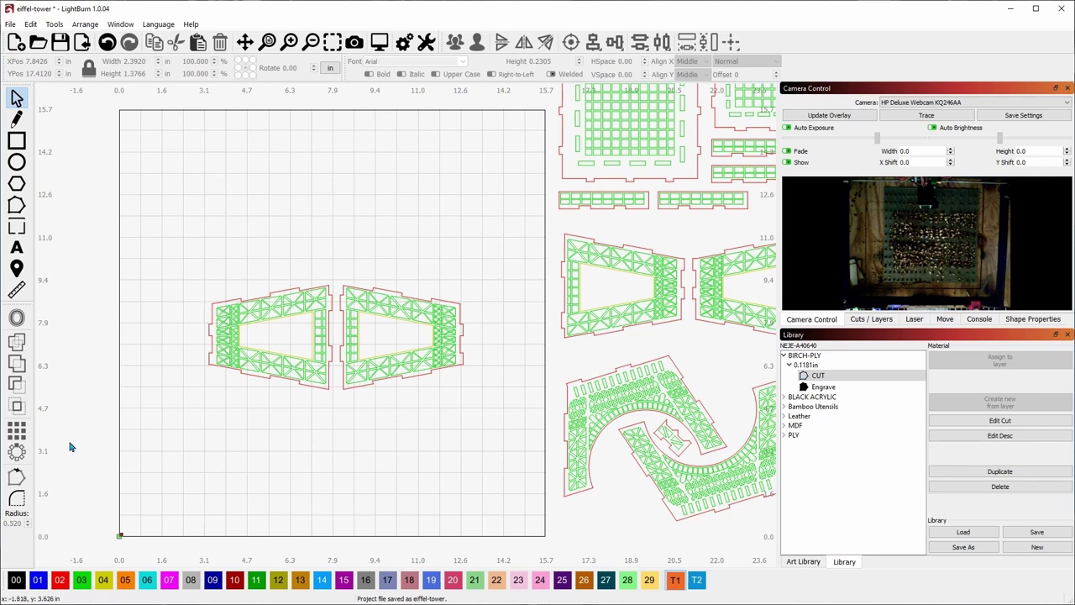
click(364, 385)
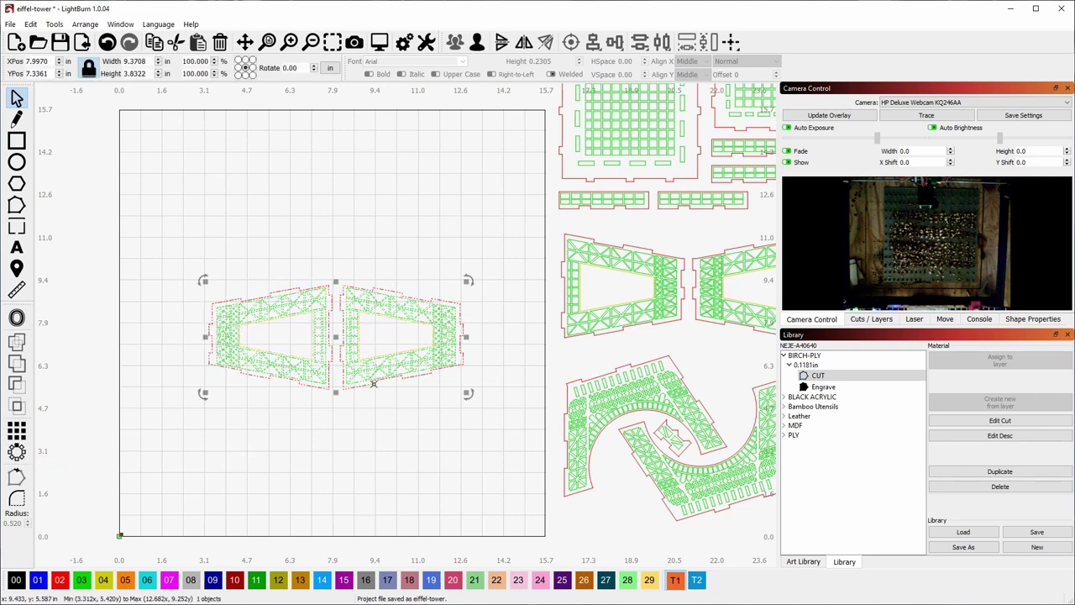
drag(336, 343, 338, 400)
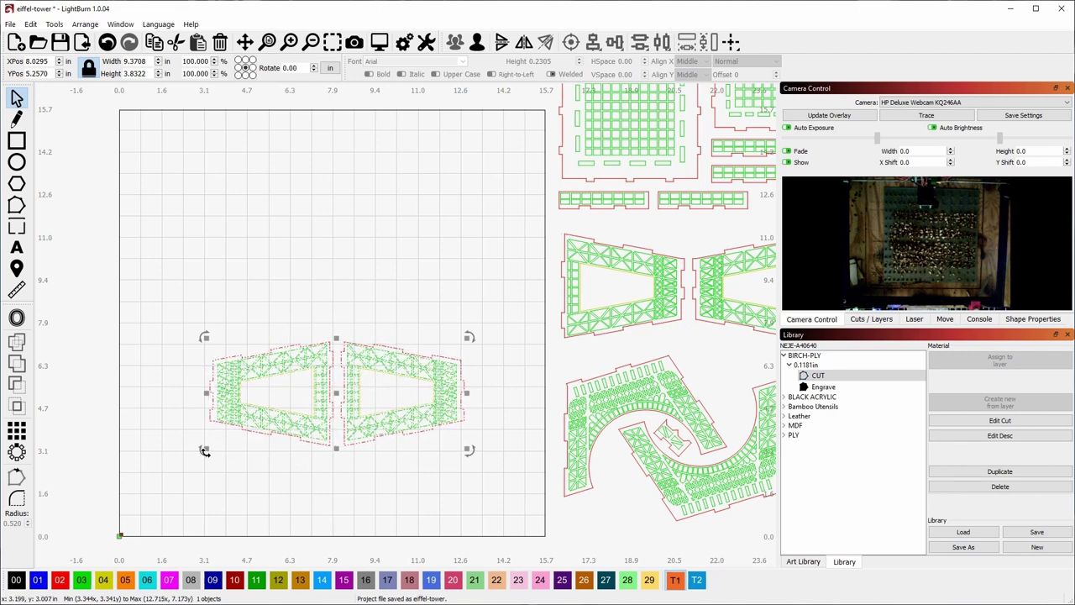
click(162, 344)
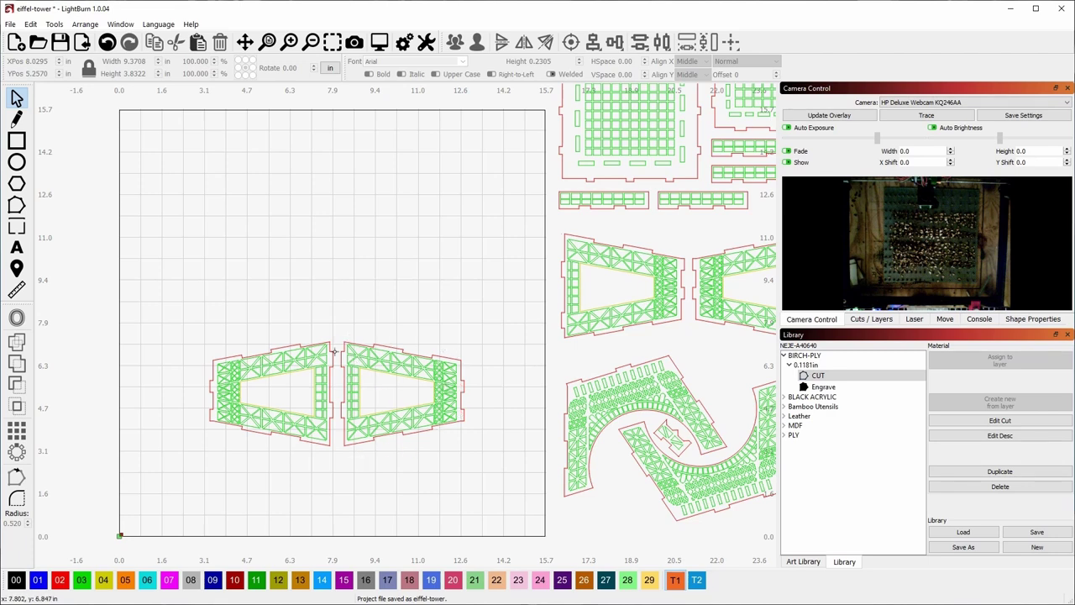
scroll(496, 341, right, 10)
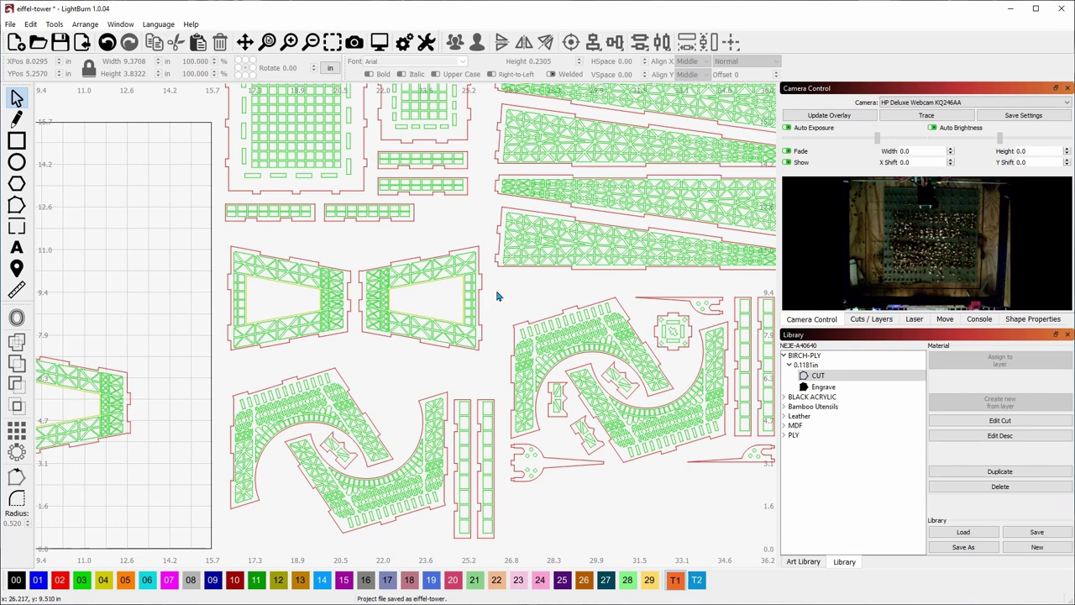
drag(498, 293, 494, 327)
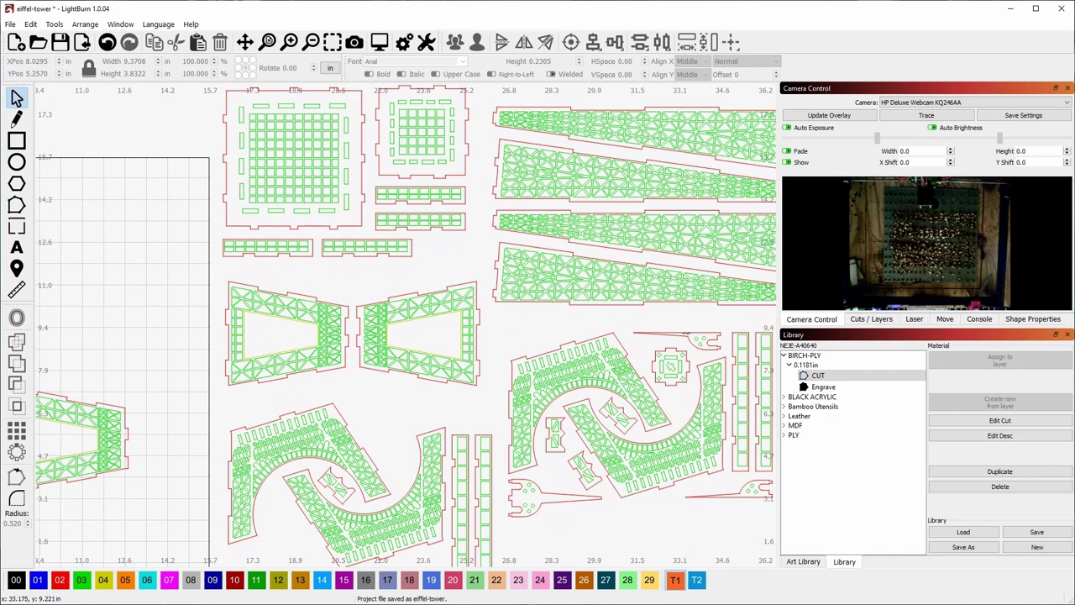
Step: On the Laser panel, review Optimization Settings (Order by Group) and cancel without changes
click(912, 320)
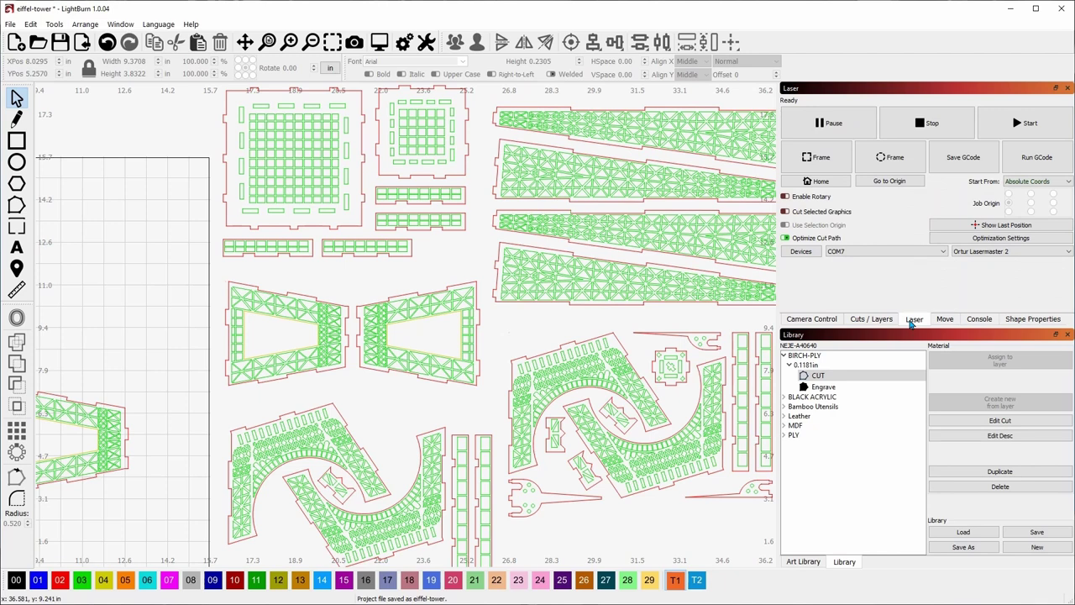
click(975, 239)
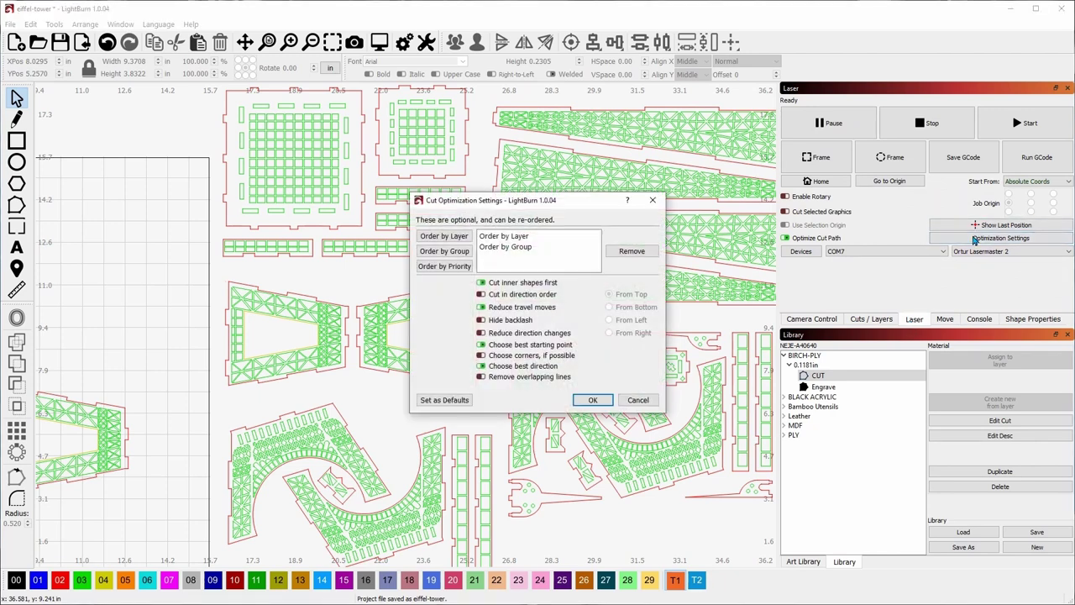
click(505, 248)
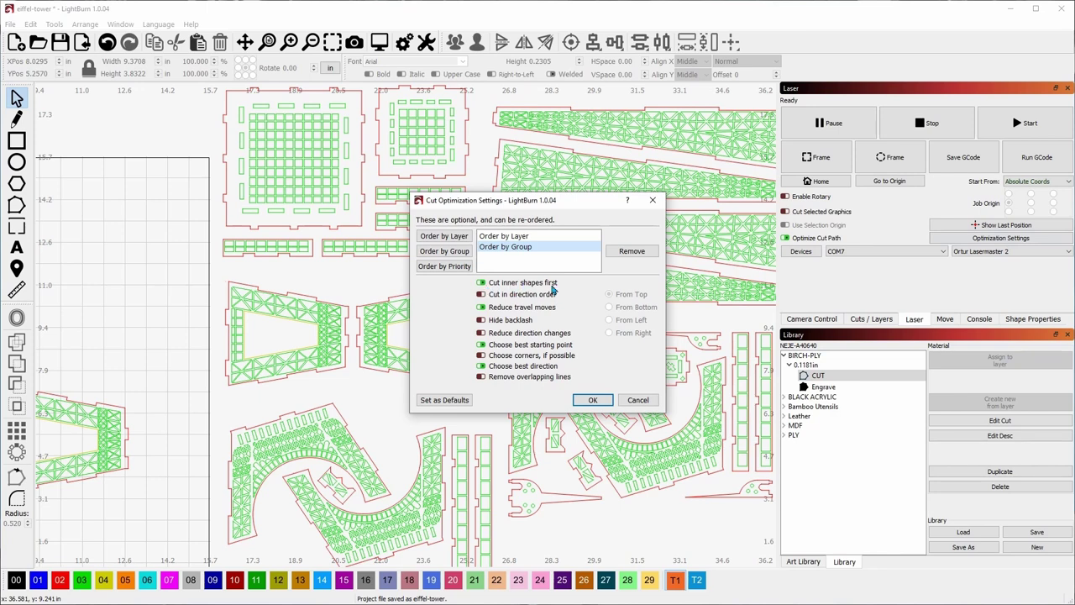
click(636, 401)
drag(496, 326, 496, 275)
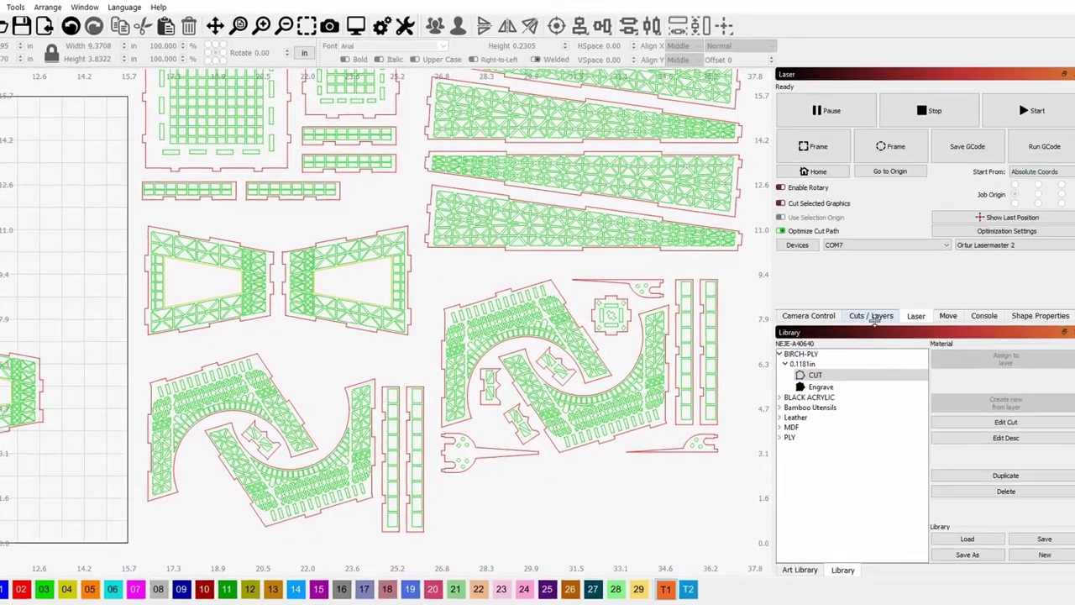
Step: Move layer T1 to the top of the list, then review the C03, C04 and Cut layers
click(871, 319)
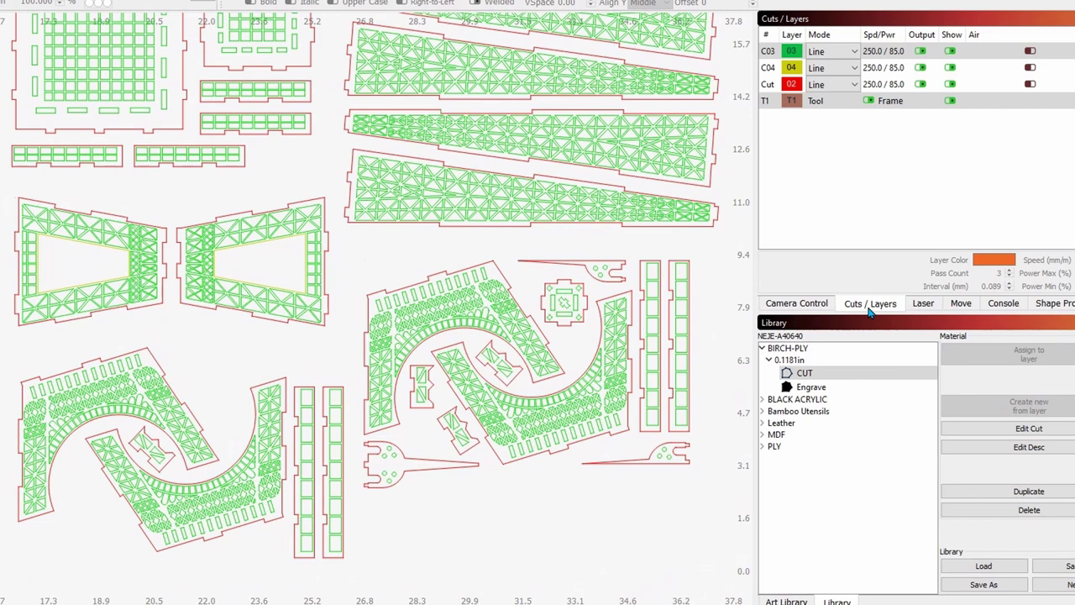
drag(866, 97, 874, 52)
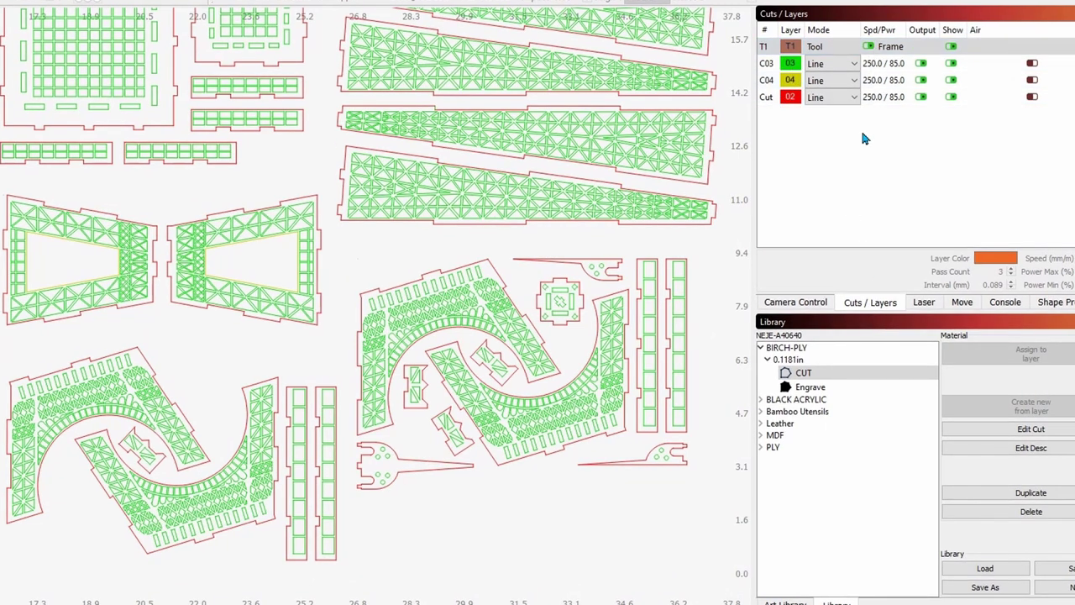
click(768, 67)
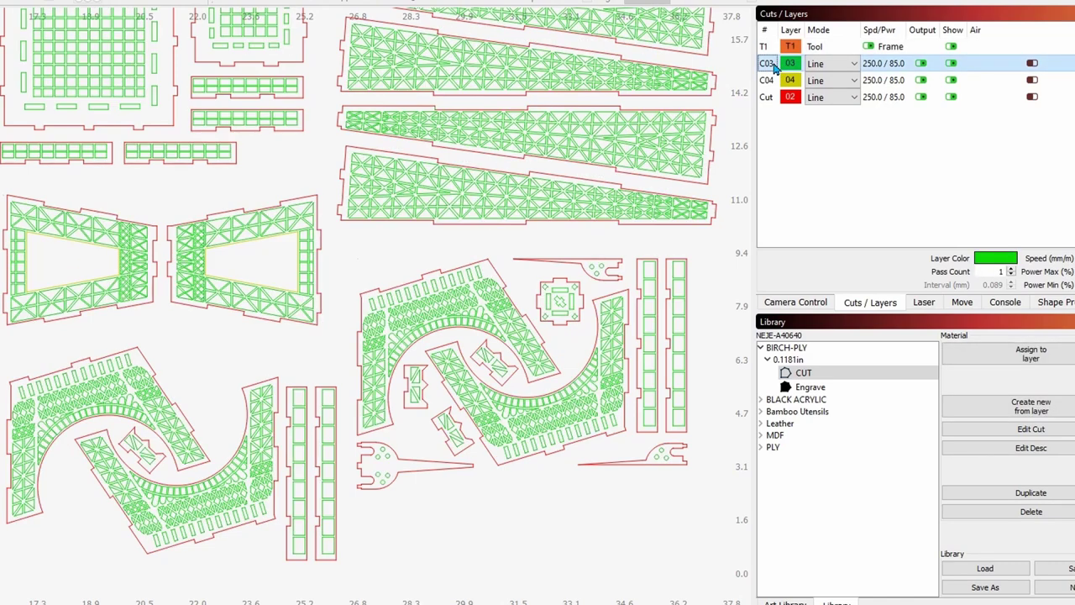
click(770, 84)
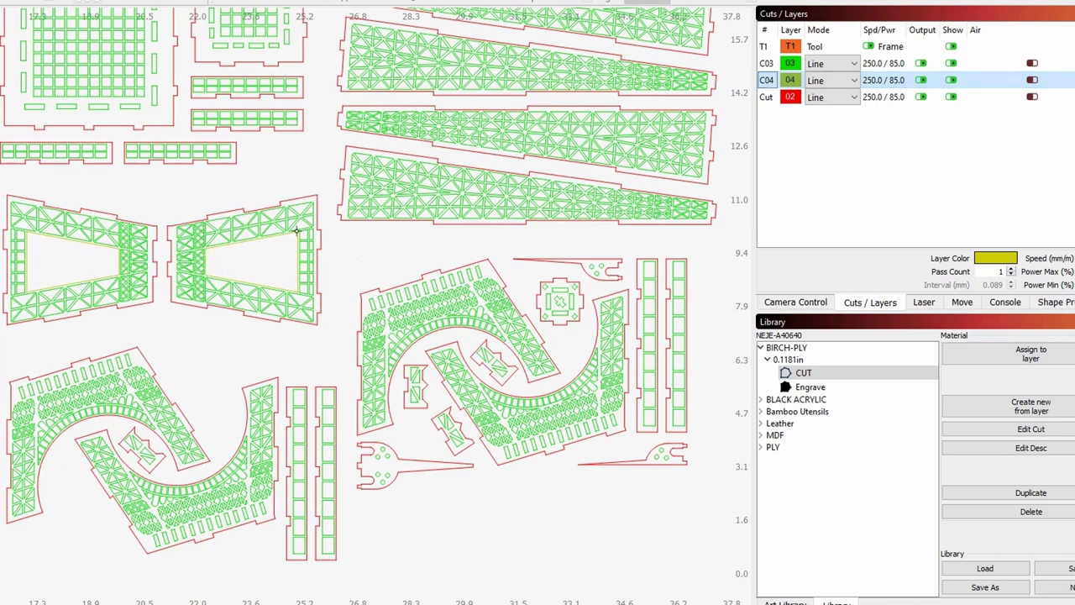
click(773, 100)
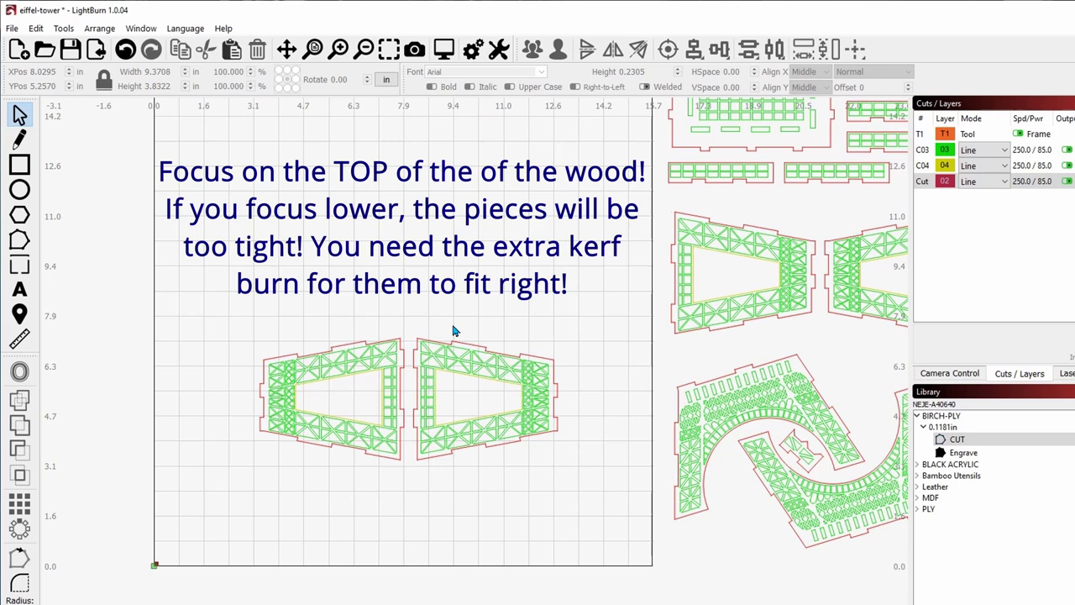
Step: Drag the 'THIS IS A TEST PIECE' part onto the bed, up to its top edge above the panels
drag(595, 351, 580, 370)
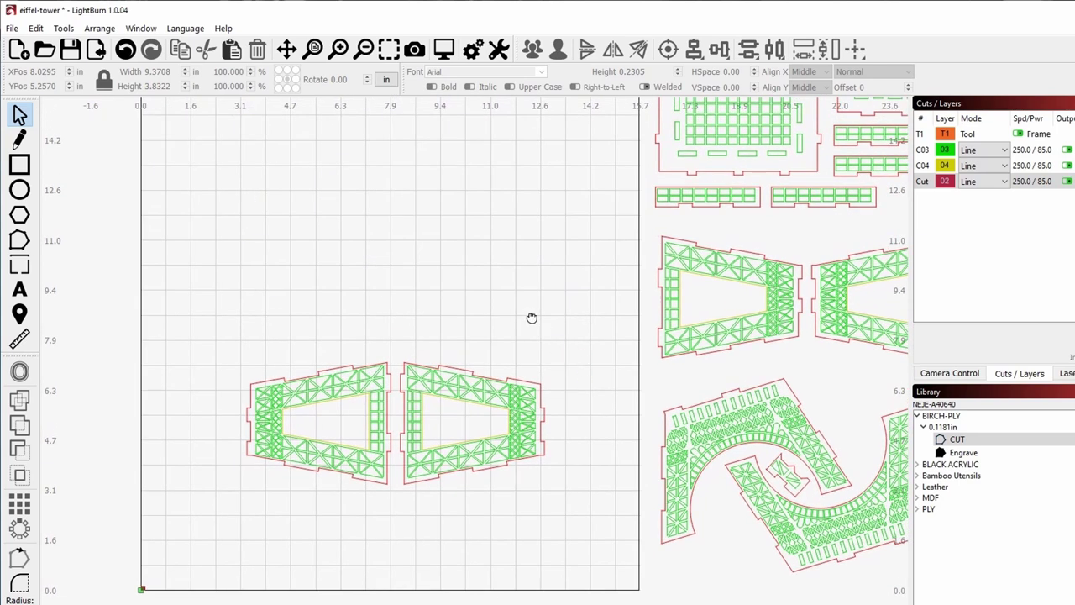
drag(531, 318, 555, 462)
click(408, 181)
drag(408, 182, 416, 471)
scroll(549, 336, down, 5)
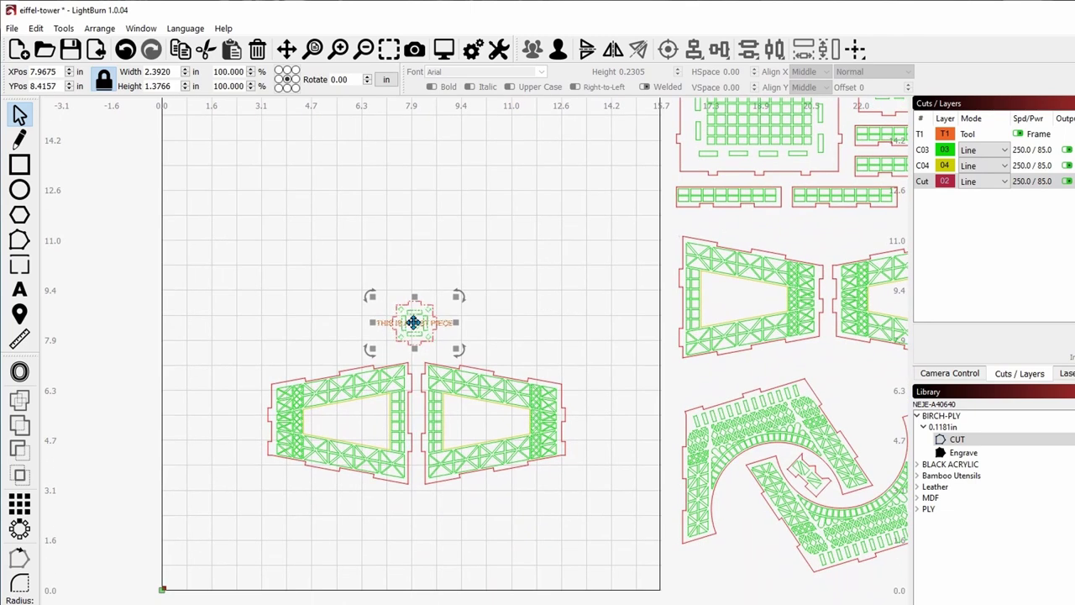
drag(413, 322, 429, 128)
scroll(487, 327, down, 2)
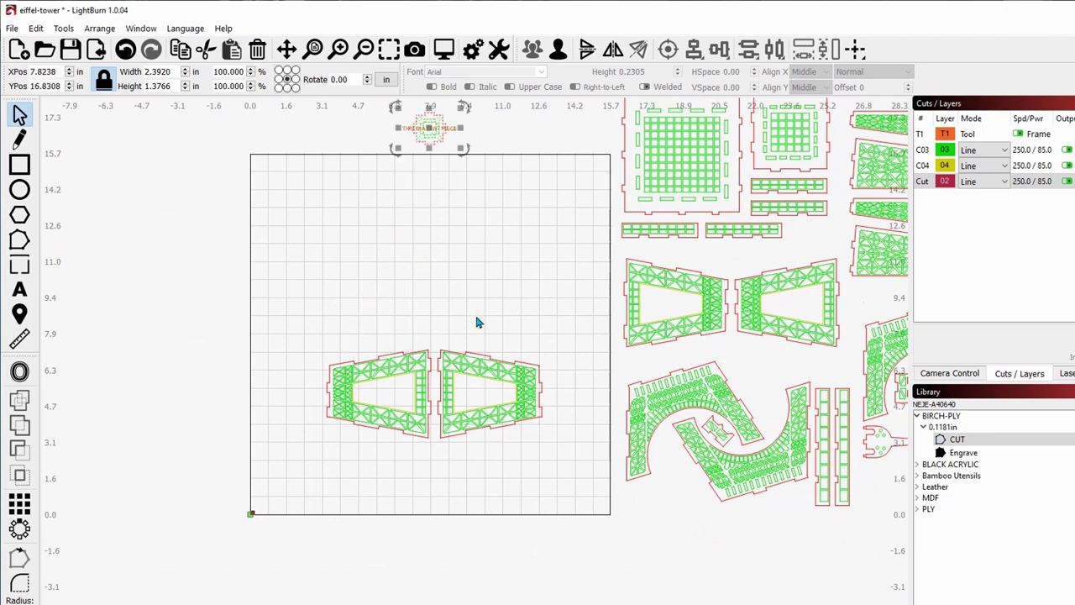
scroll(503, 303, up, 4)
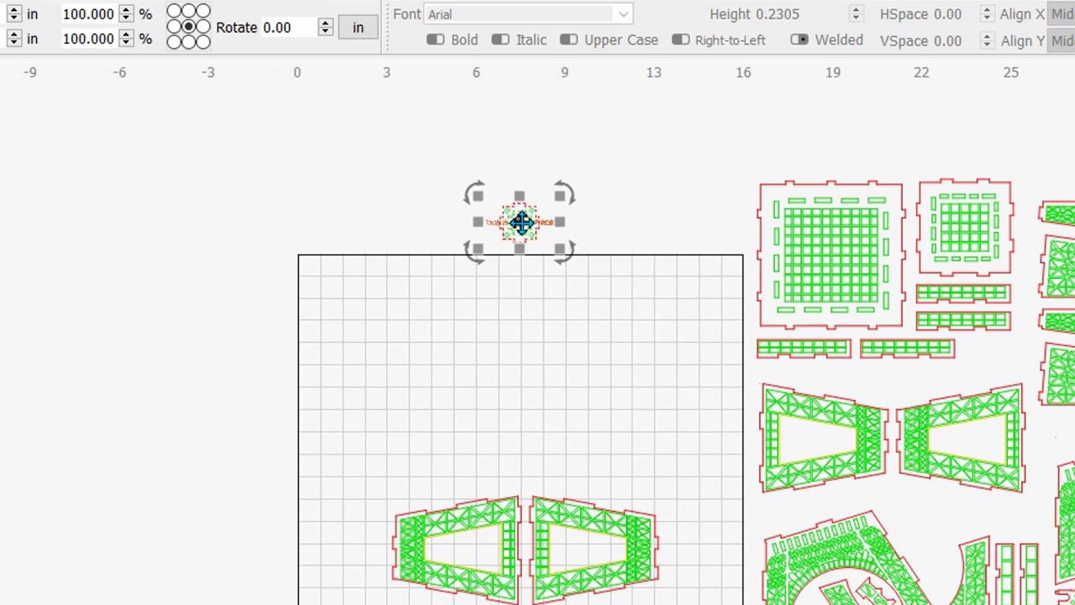
Step: Drop the small label piece onto the grid near the bed's centre and deselect it
drag(525, 222, 537, 445)
click(708, 345)
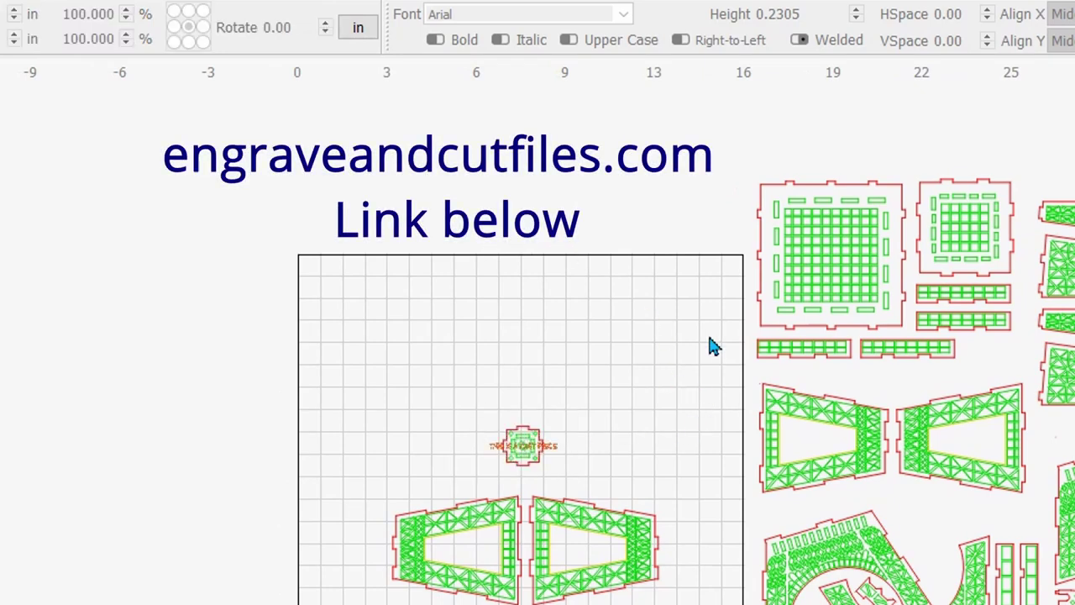